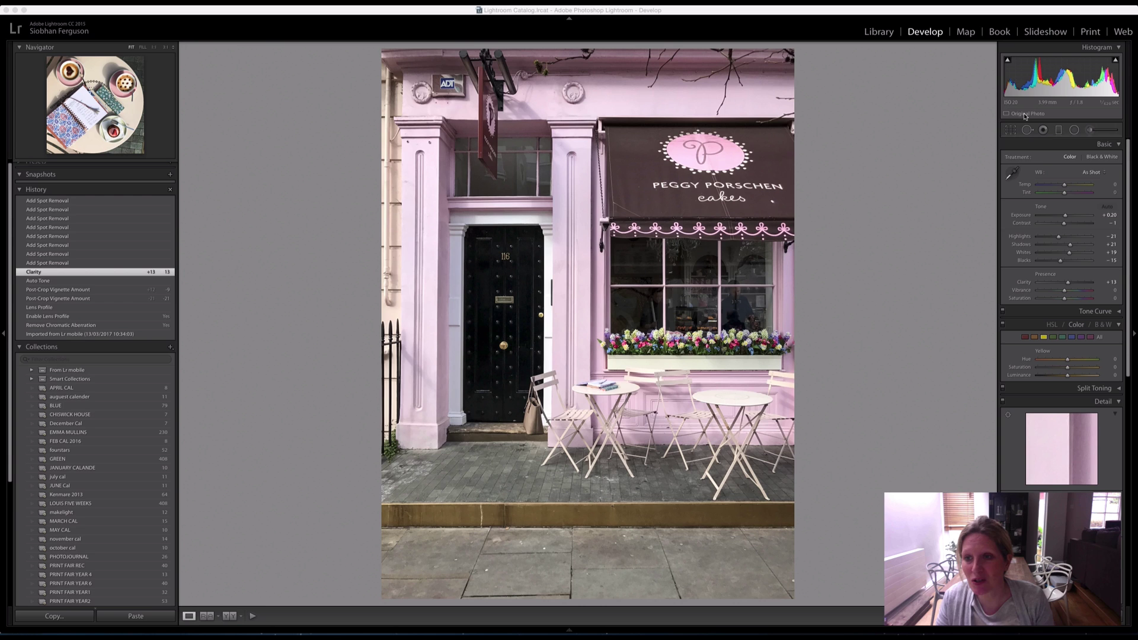
# Activate the Spot Removal brush in Heal mode on the pink cake shop photo.
pyautogui.click(1029, 130)
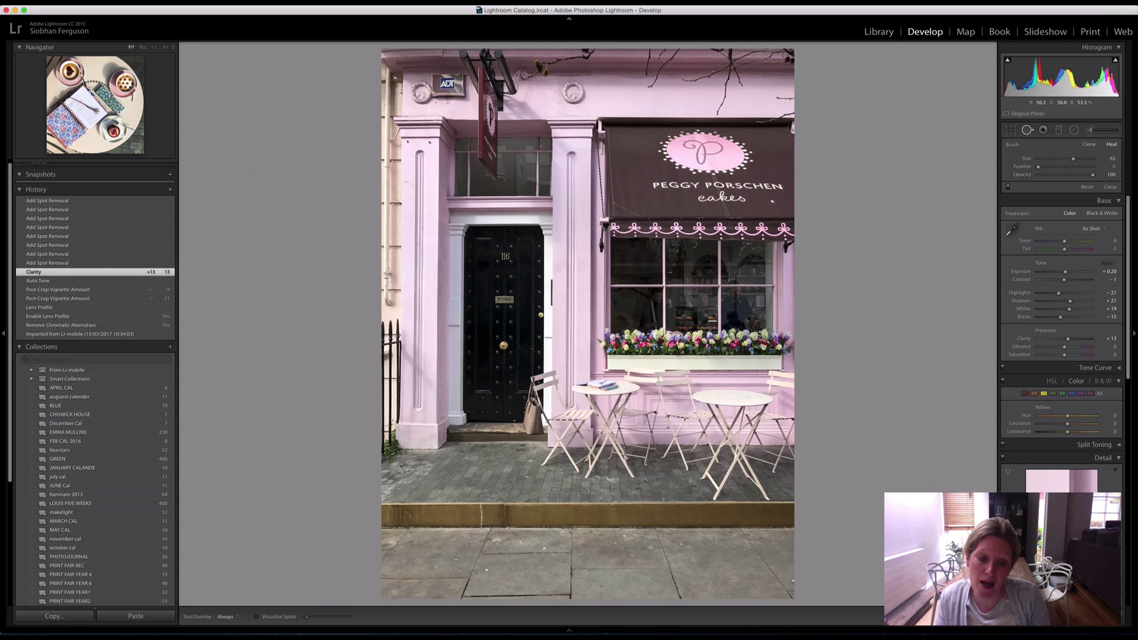
# Enable Visualize Spots with a raised threshold and heal three lower pavement spots.
pyautogui.click(256, 617)
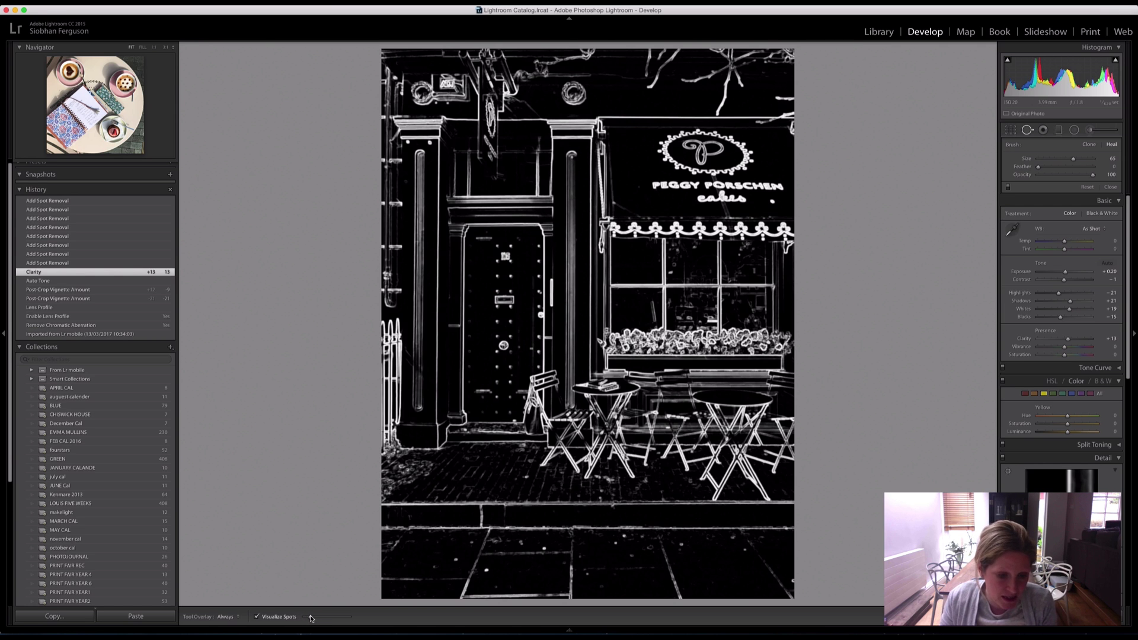
pyautogui.moveTo(314, 617); pyautogui.dragTo(308, 619)
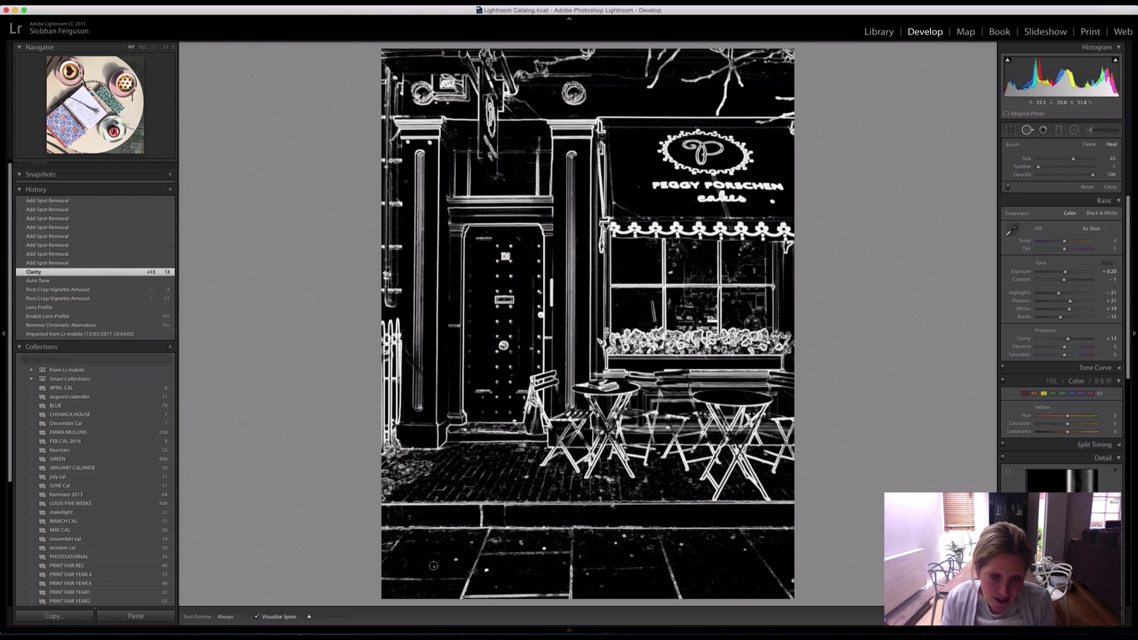
pyautogui.click(455, 558)
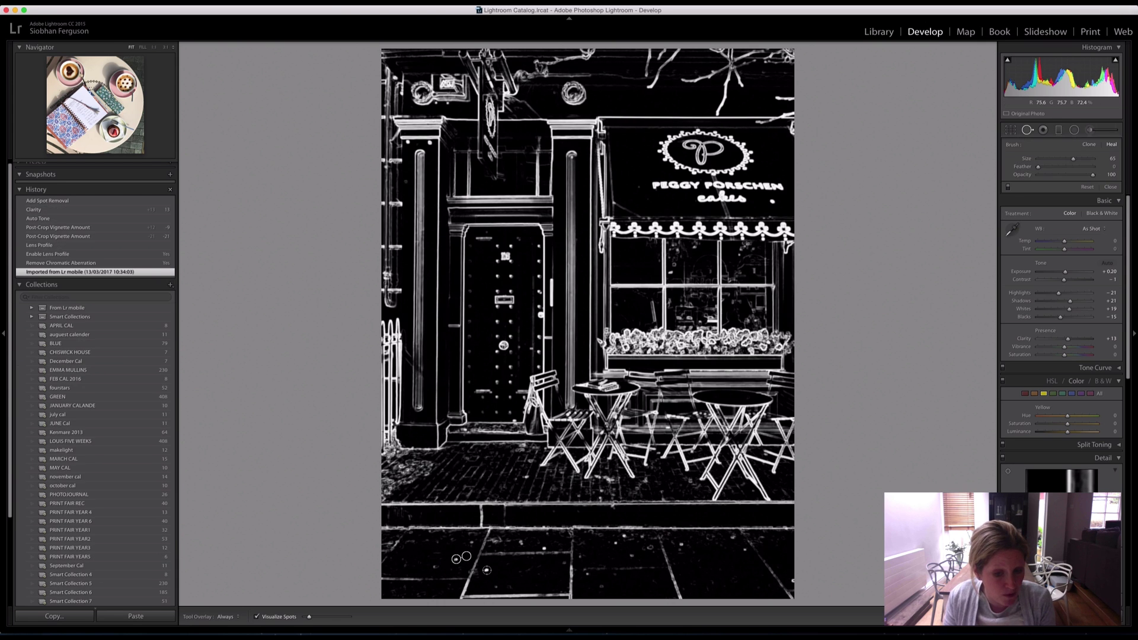
pyautogui.click(522, 543)
pyautogui.click(543, 548)
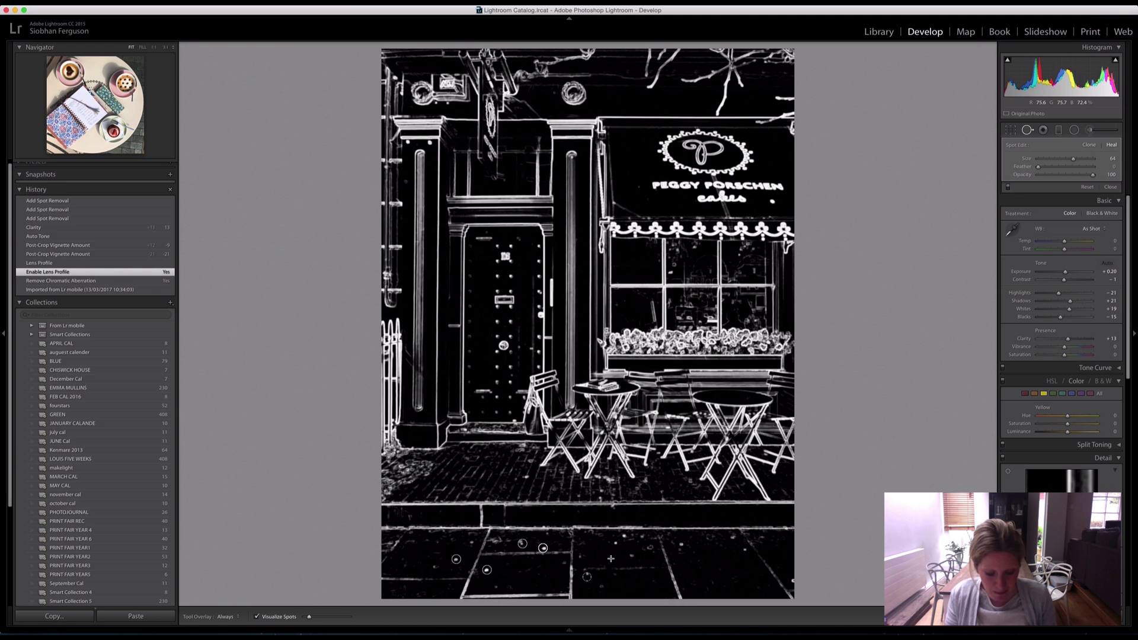
# Heal three more right-side pavement spots, then toggle Visualize Spots off and on.
pyautogui.click(580, 557)
pyautogui.click(587, 576)
pyautogui.click(581, 557)
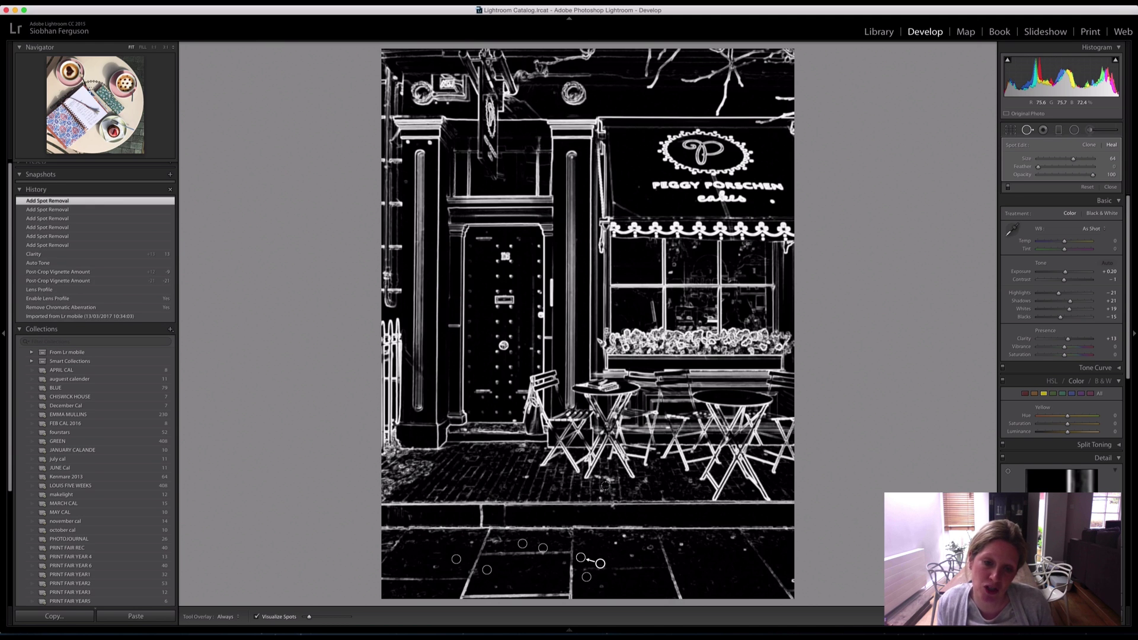
pyautogui.press('a')
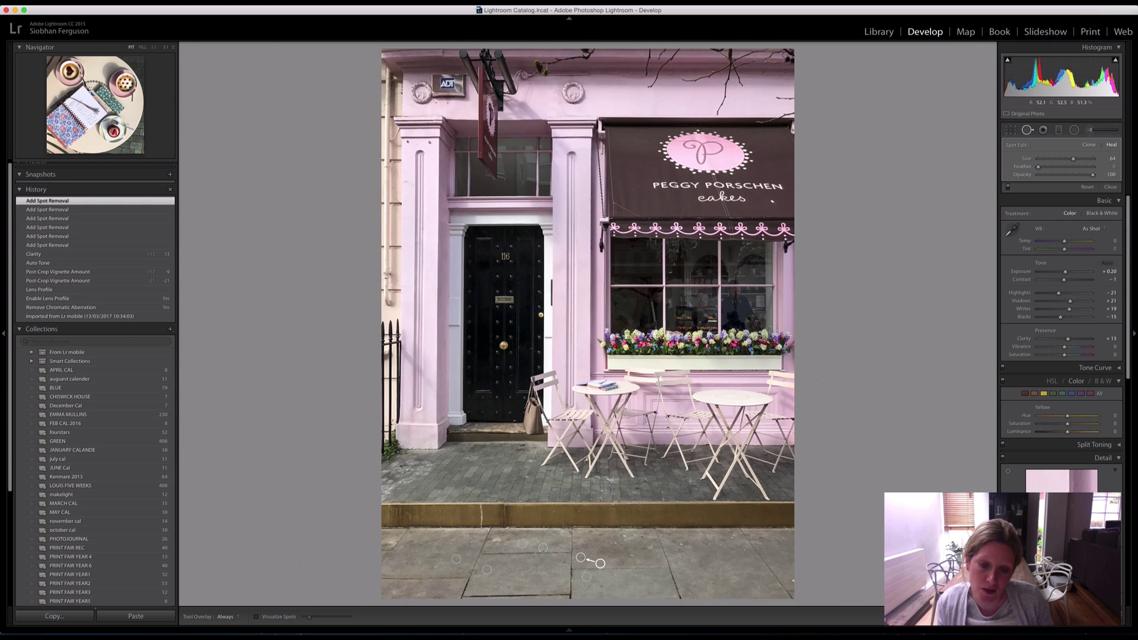
pyautogui.press('a')
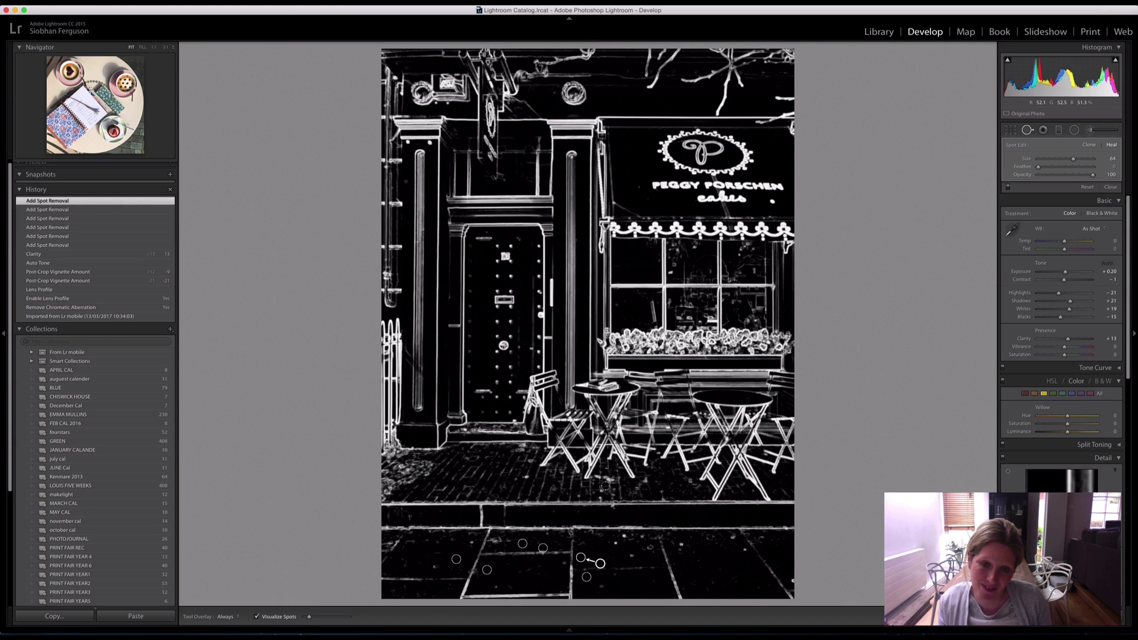